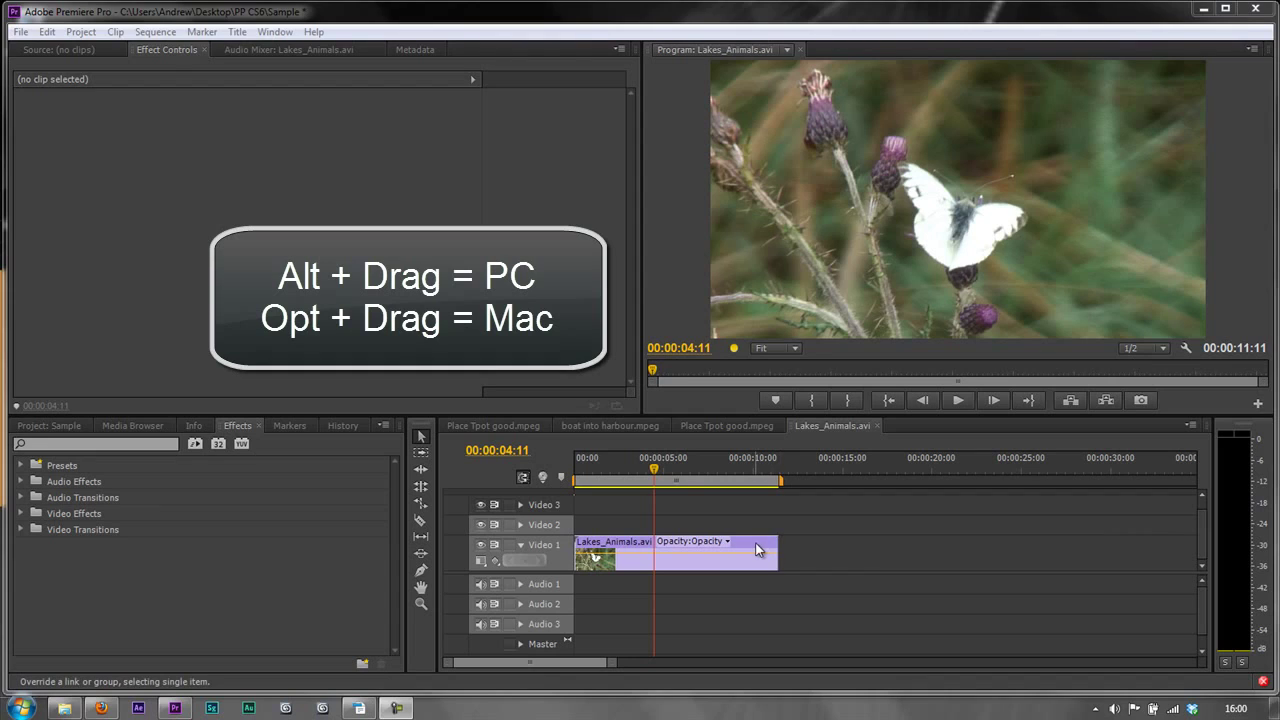
# Step: Alt-drag the Lakes_Animals.avi clip from Video 1 to duplicate it onto the tracks above
pyautogui.moveTo(757, 549); pyautogui.dragTo(746, 510)
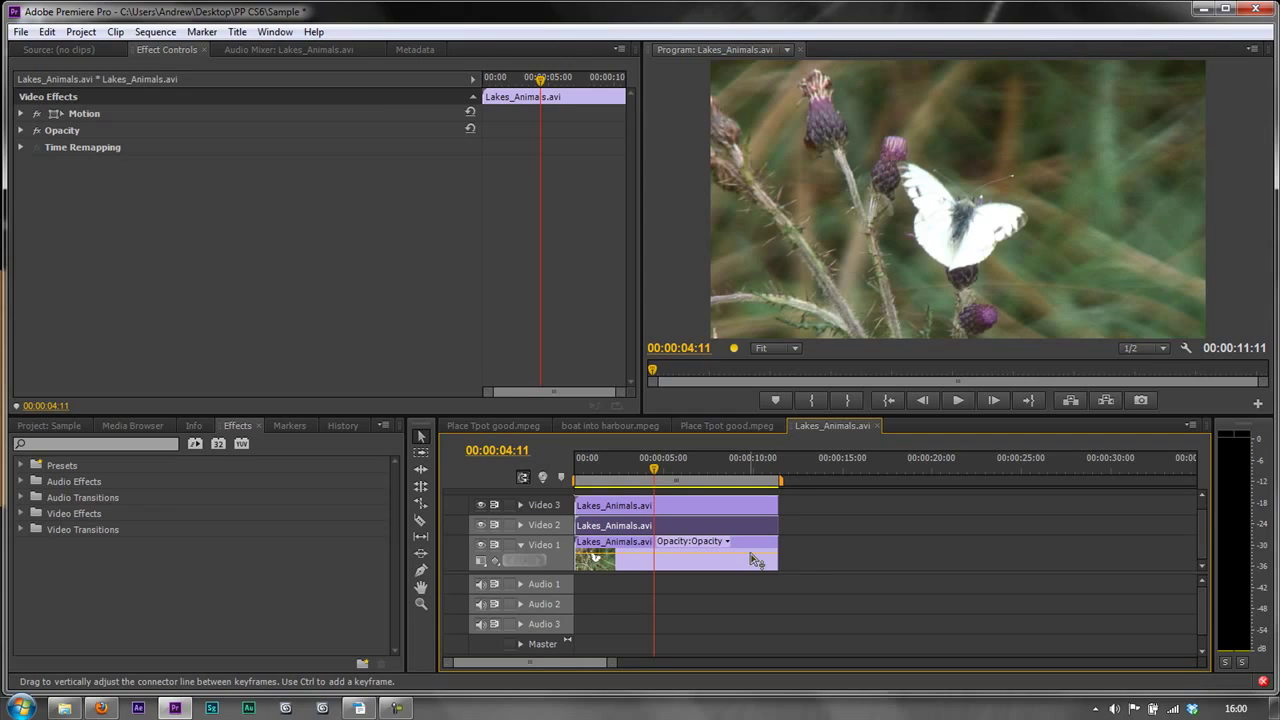
pyautogui.moveTo(755, 559)
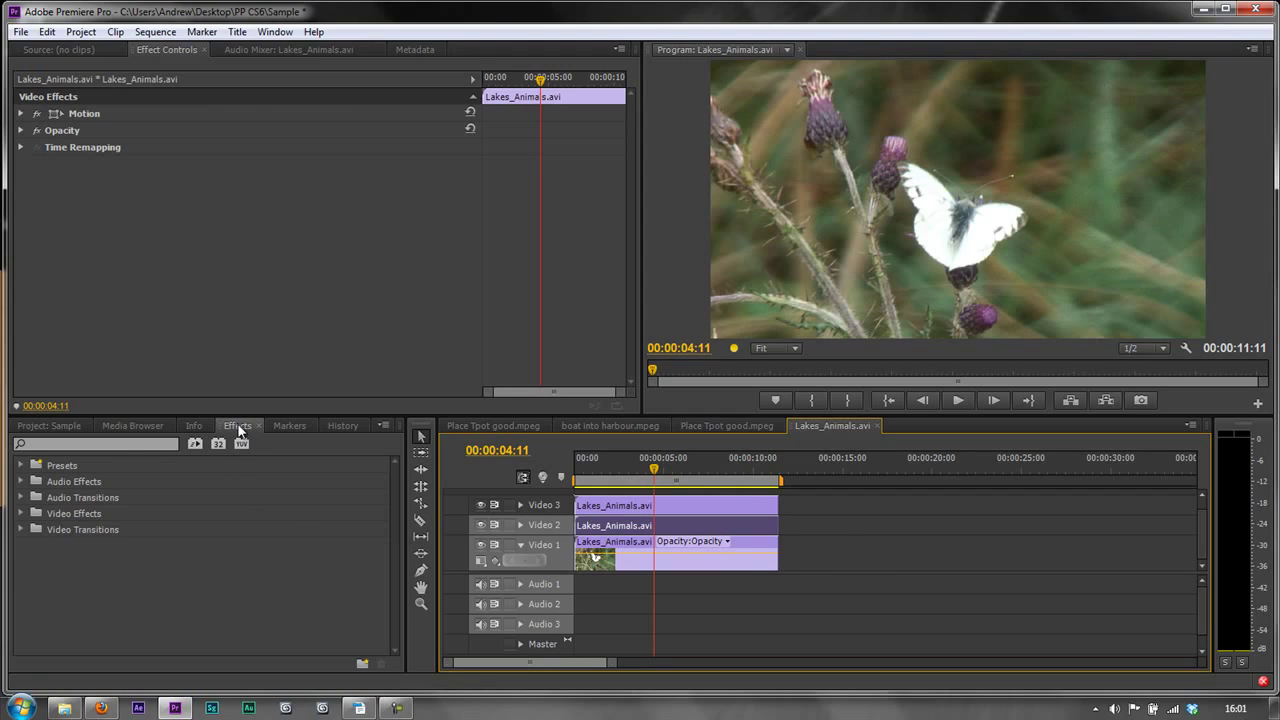
# Step: Search the effects for 'fast' and apply Fast Blur to the Video 2 and Video 3 clips
pyautogui.click(112, 444)
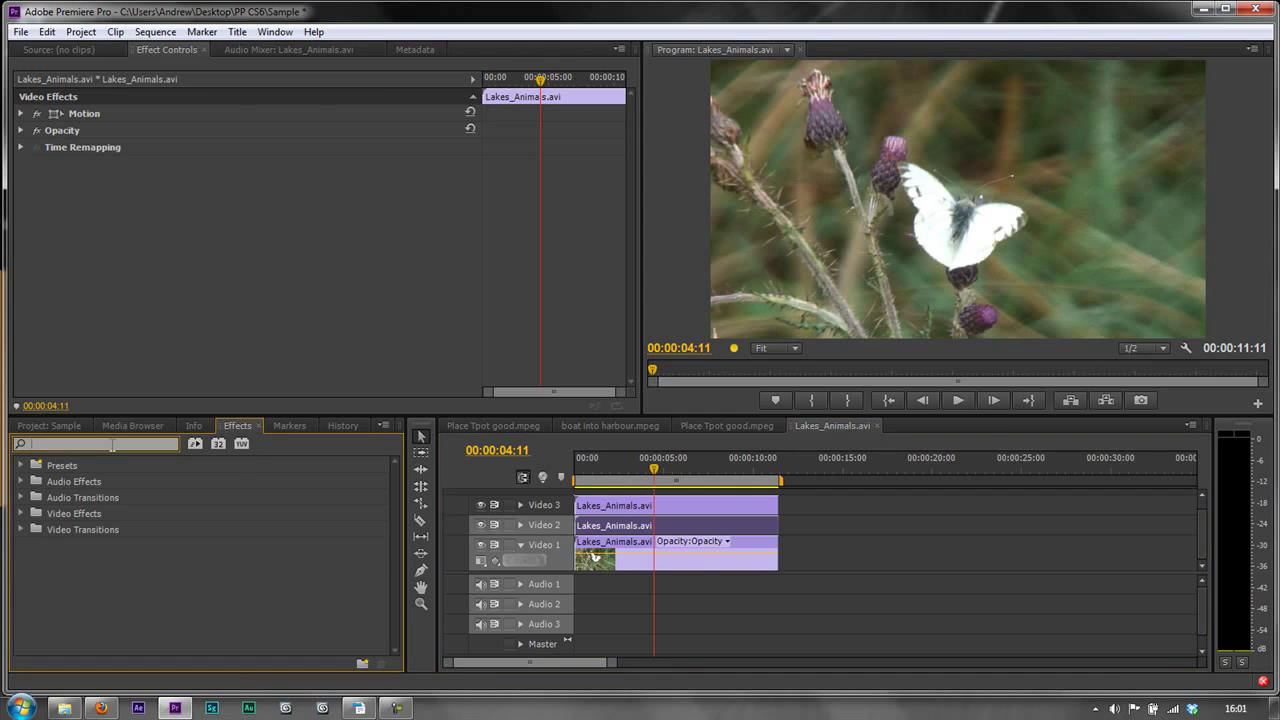
pyautogui.write('fast')
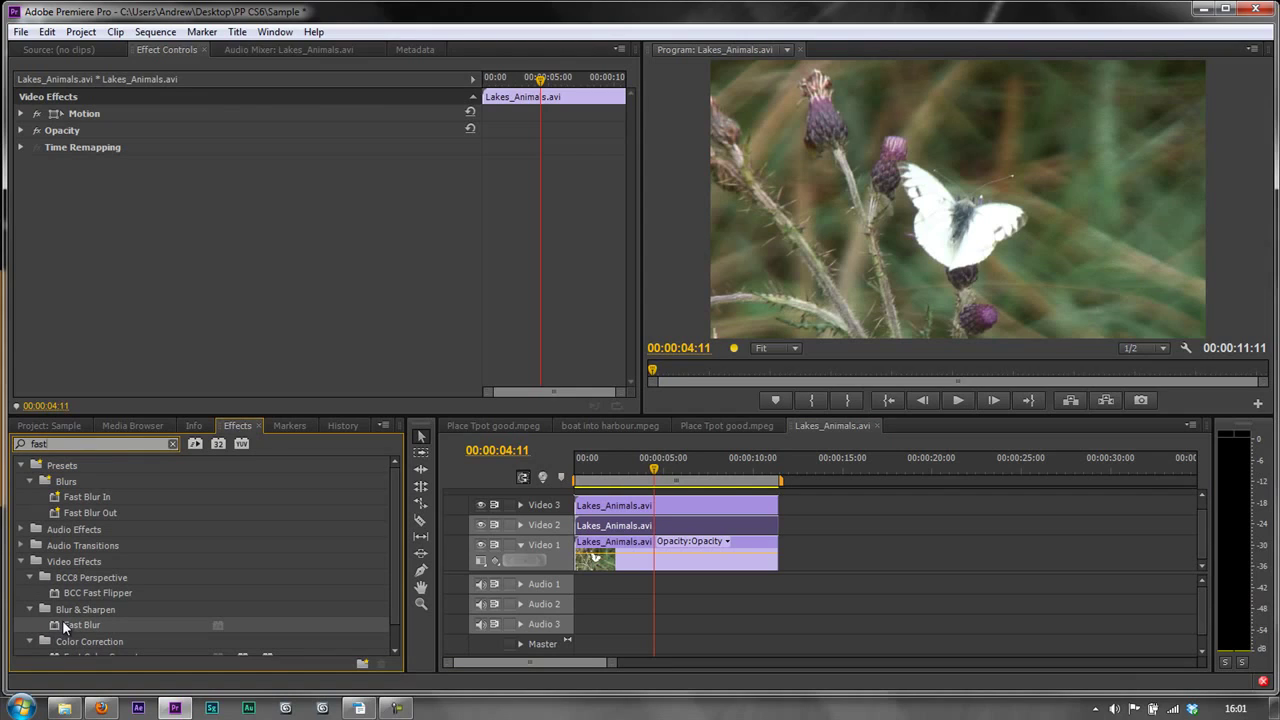
pyautogui.moveTo(62, 620); pyautogui.dragTo(582, 527)
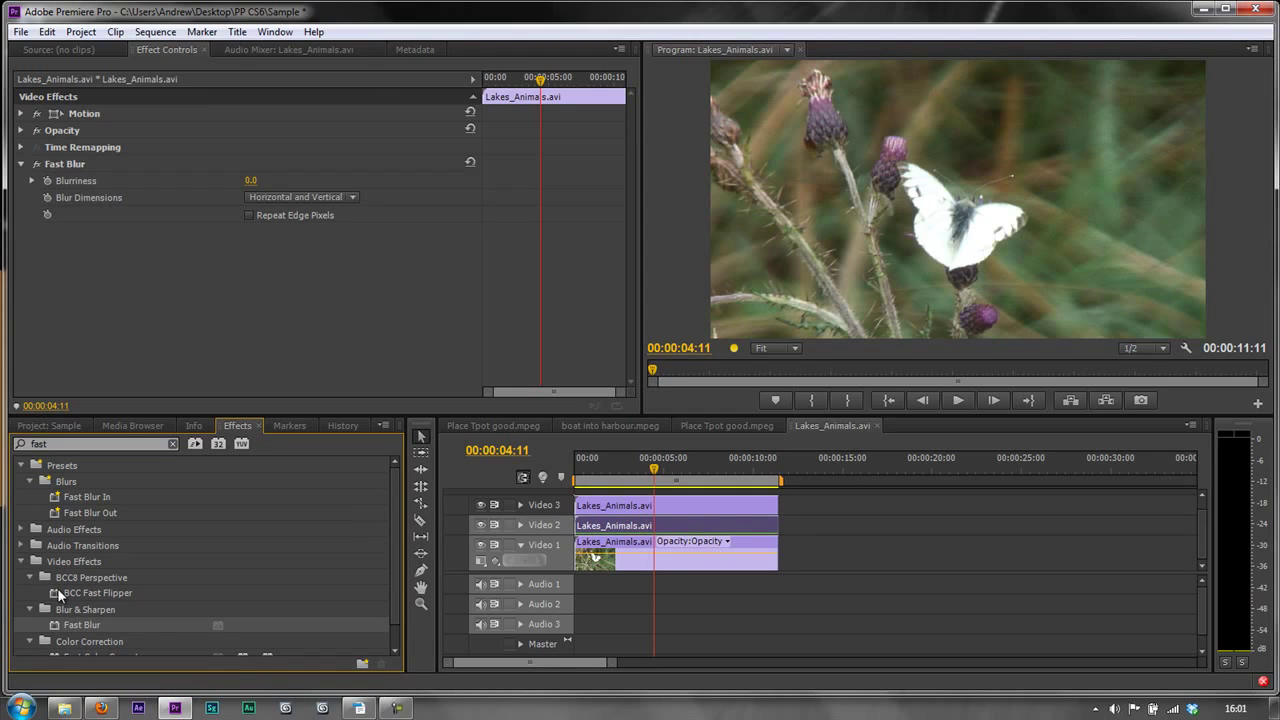
pyautogui.moveTo(74, 624); pyautogui.dragTo(590, 508)
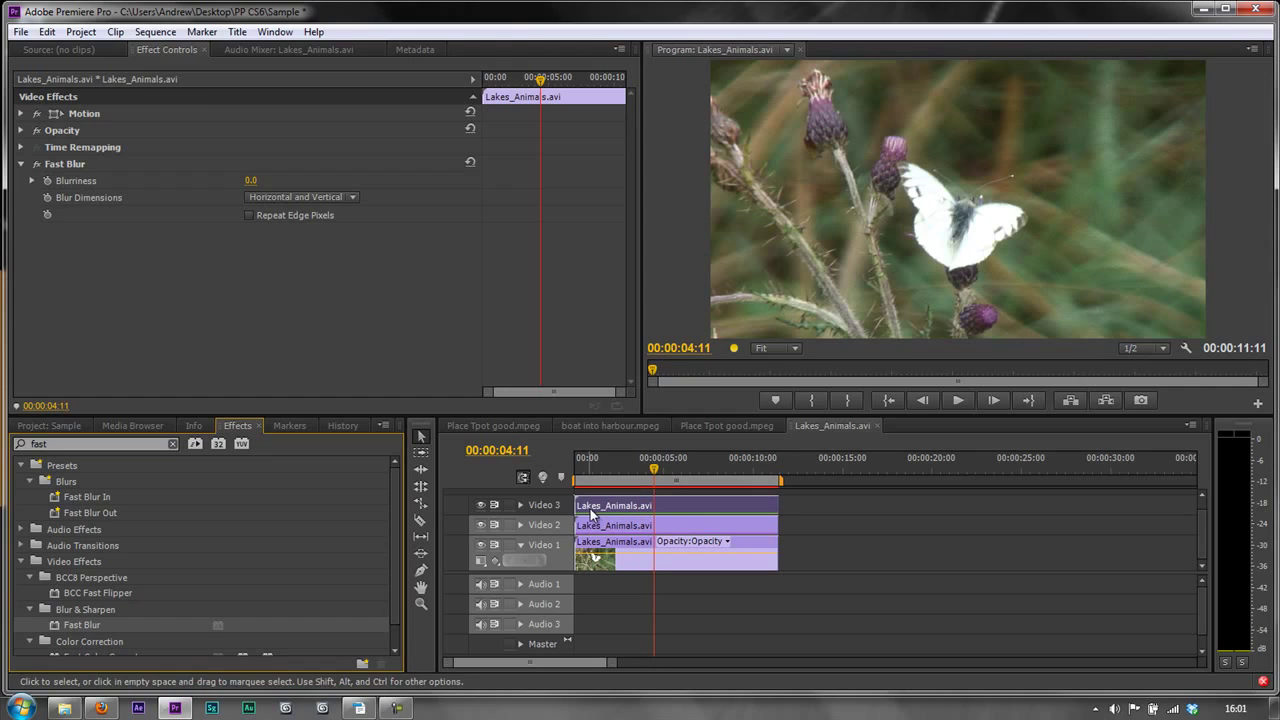
# Step: Hide Video 3 and give the Video 2 copy a Vertical Fast Blur of 2.0 with Repeat Edge Pixels
pyautogui.click(480, 505)
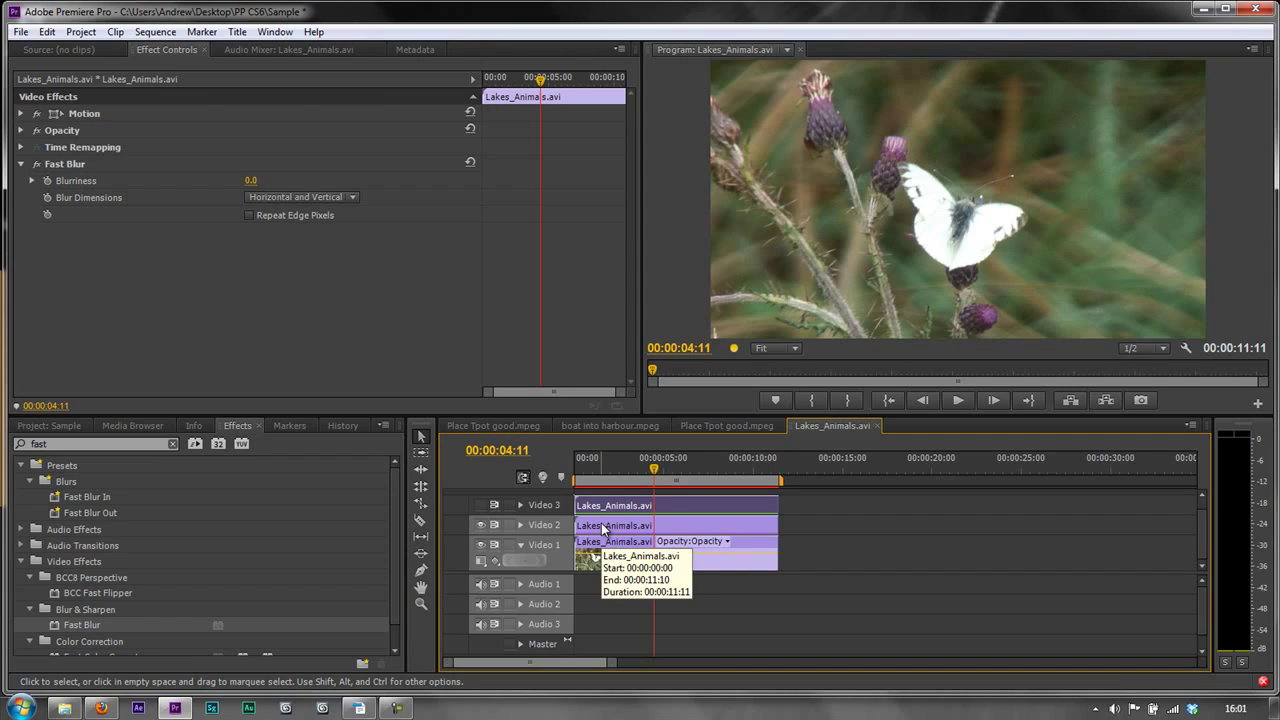
pyautogui.click(601, 523)
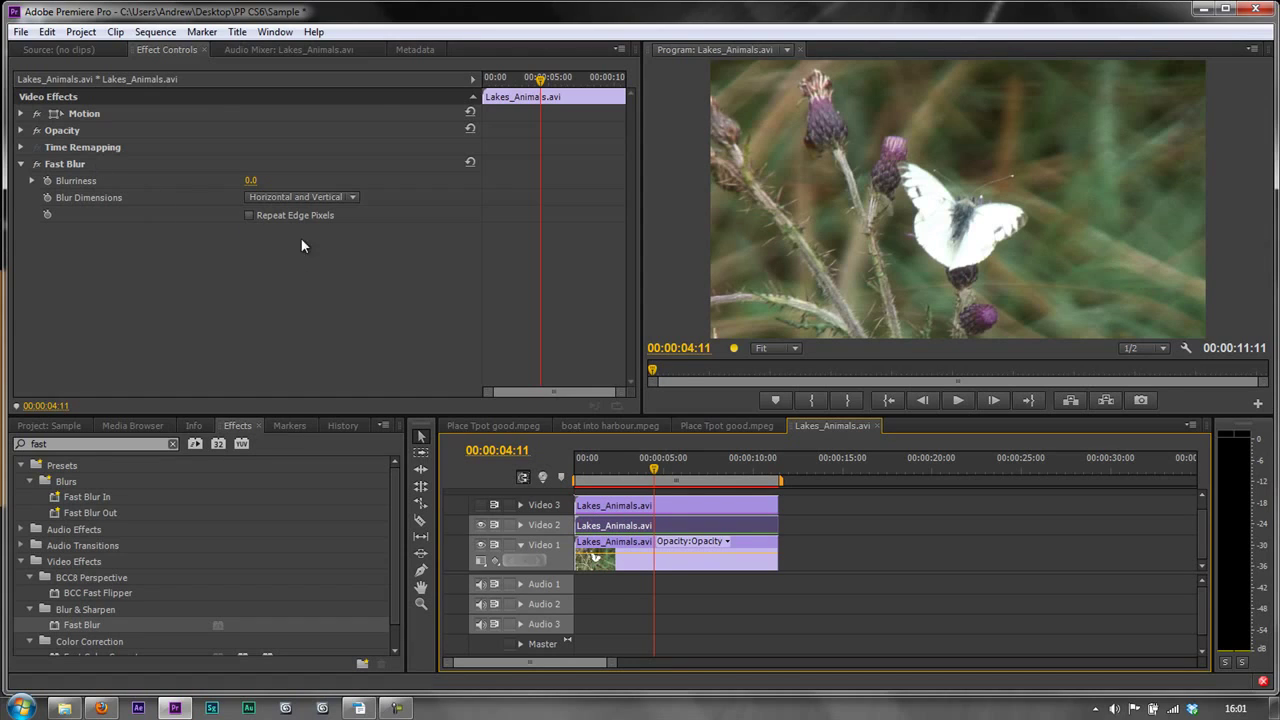
pyautogui.click(248, 215)
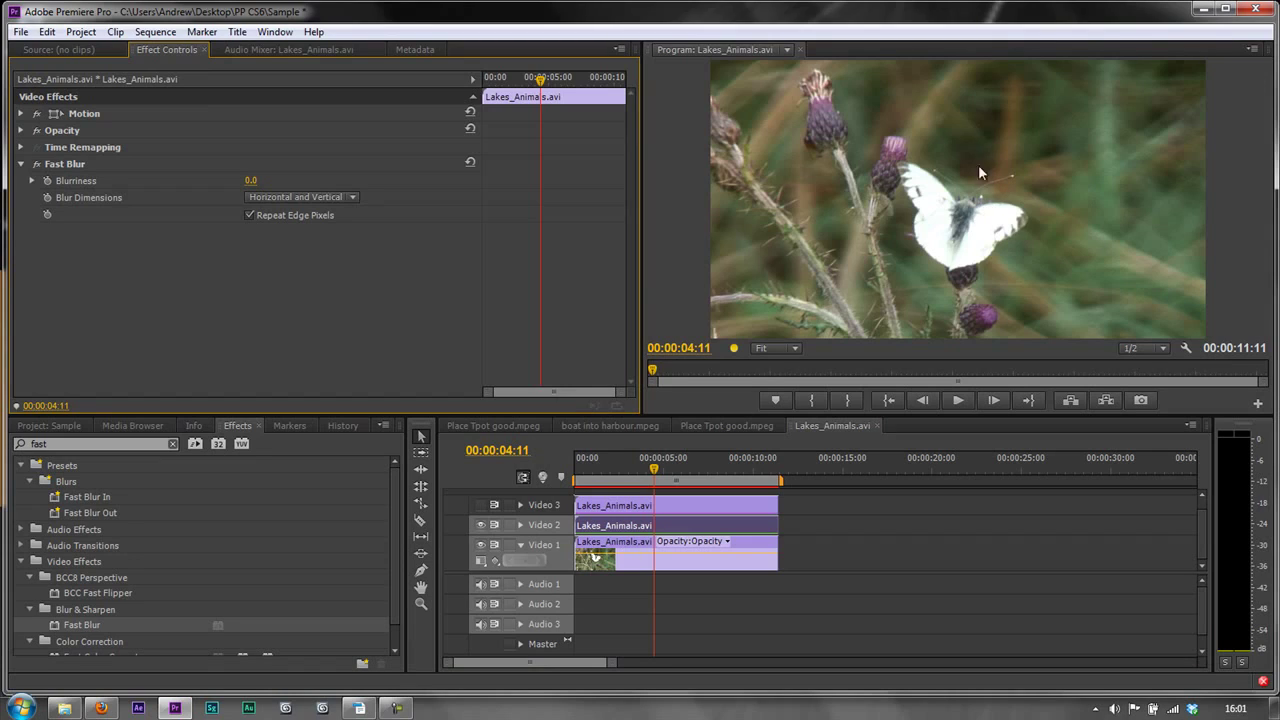
pyautogui.click(353, 196)
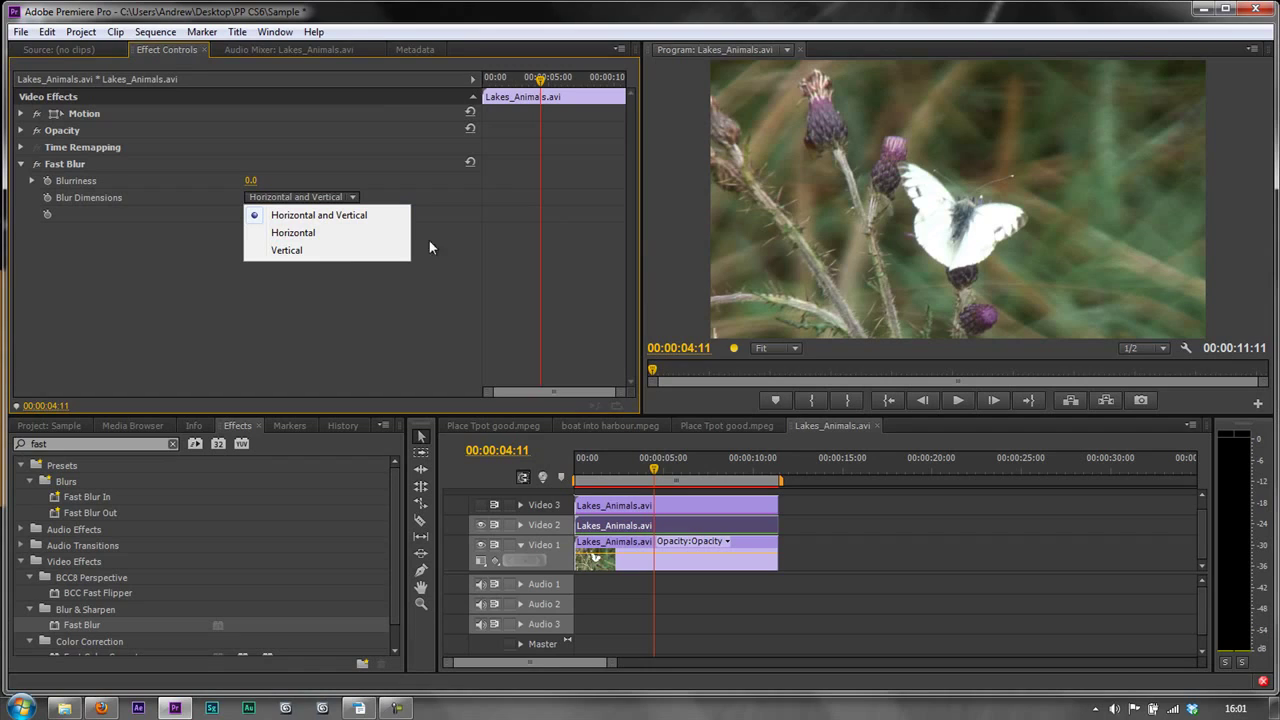
pyautogui.click(297, 251)
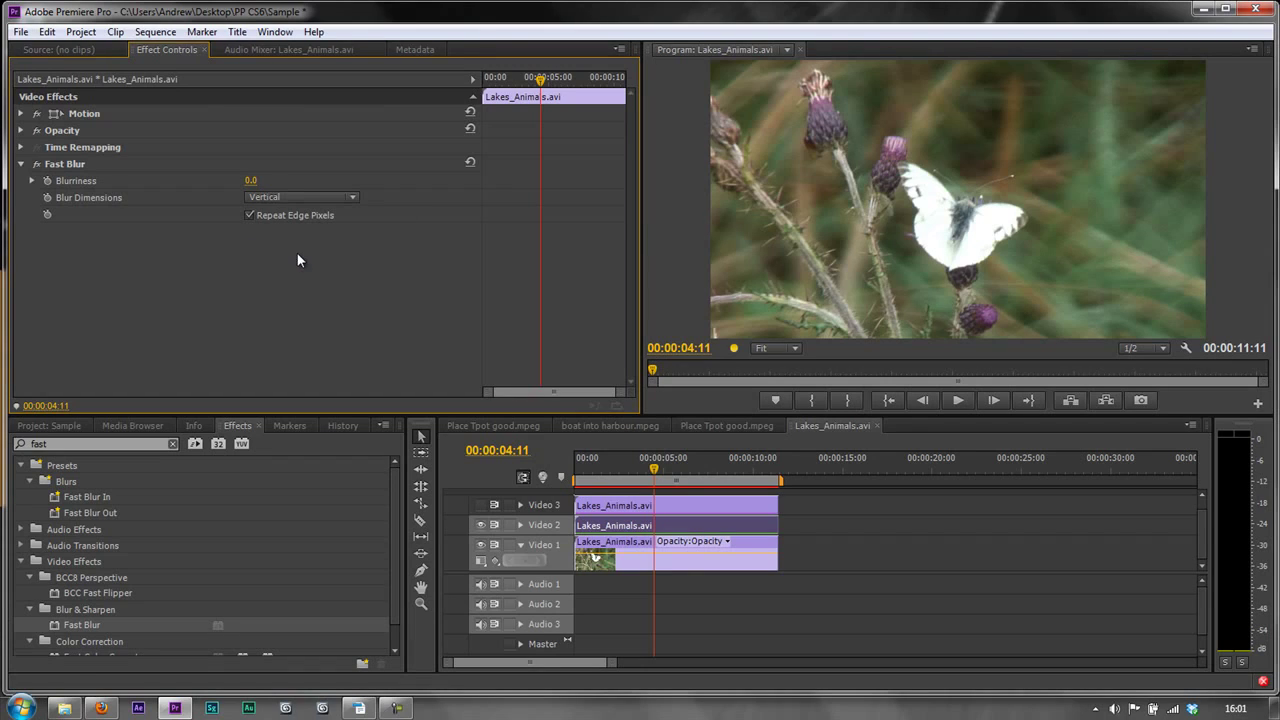
pyautogui.click(250, 181)
pyautogui.write('2')
pyautogui.press('Return')
# Step: Set the Video 2 copy's Opacity to Overlay blend mode at 70%
pyautogui.click(668, 527)
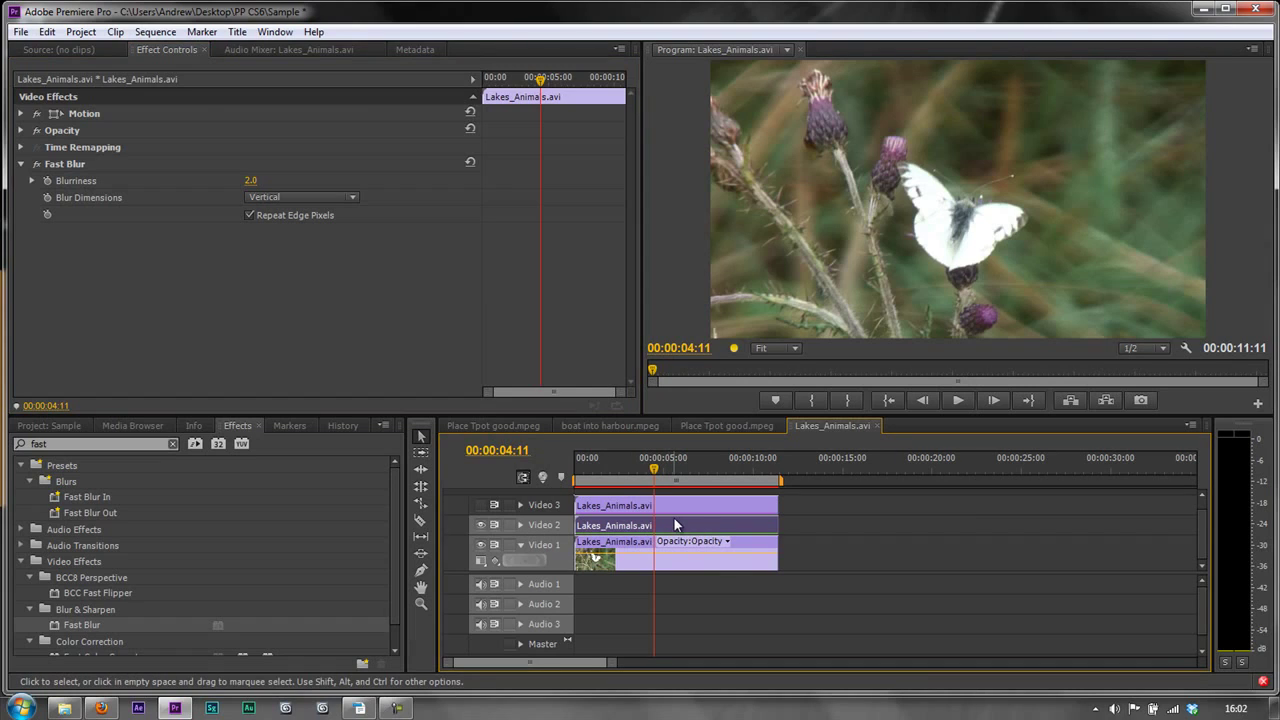
pyautogui.click(20, 131)
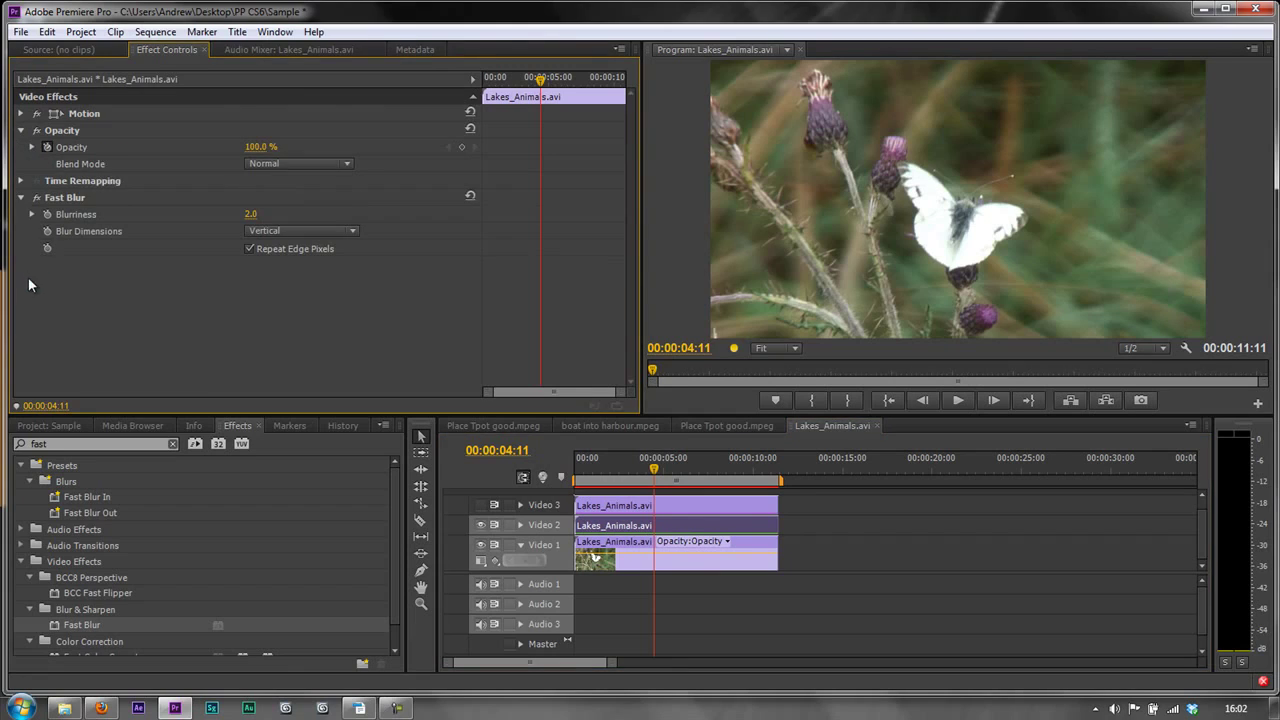
pyautogui.click(340, 163)
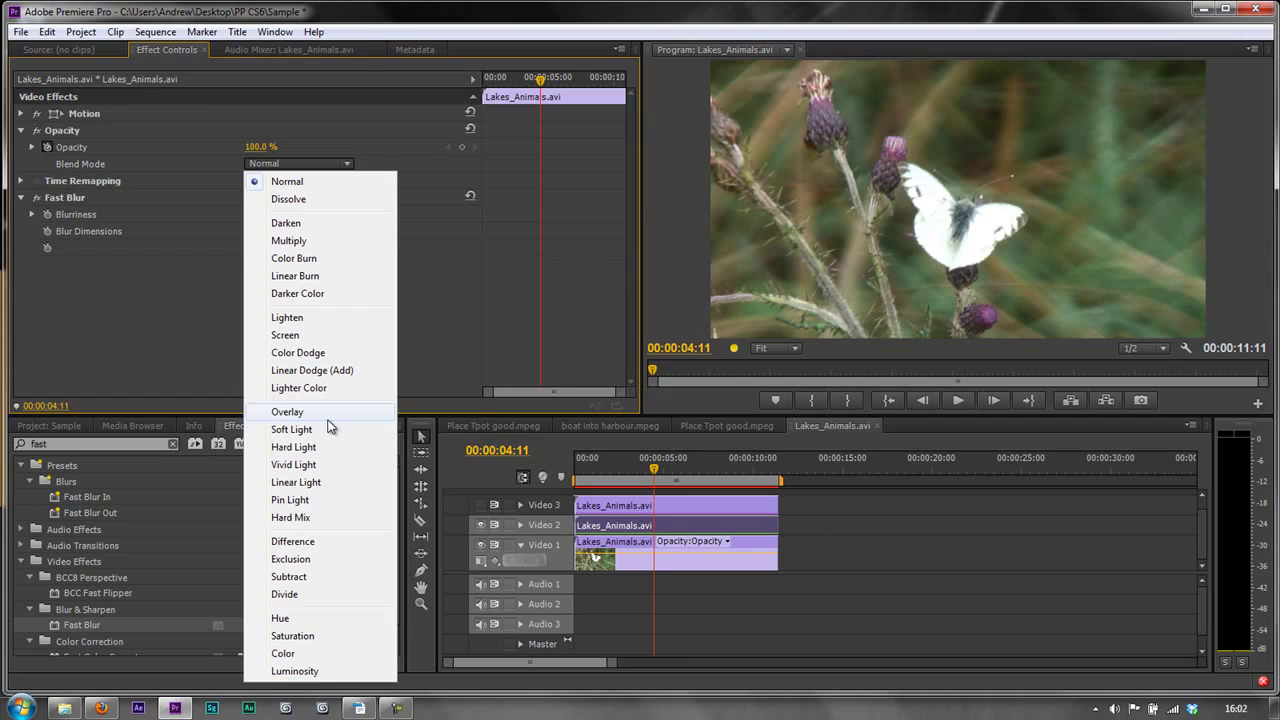
pyautogui.click(287, 412)
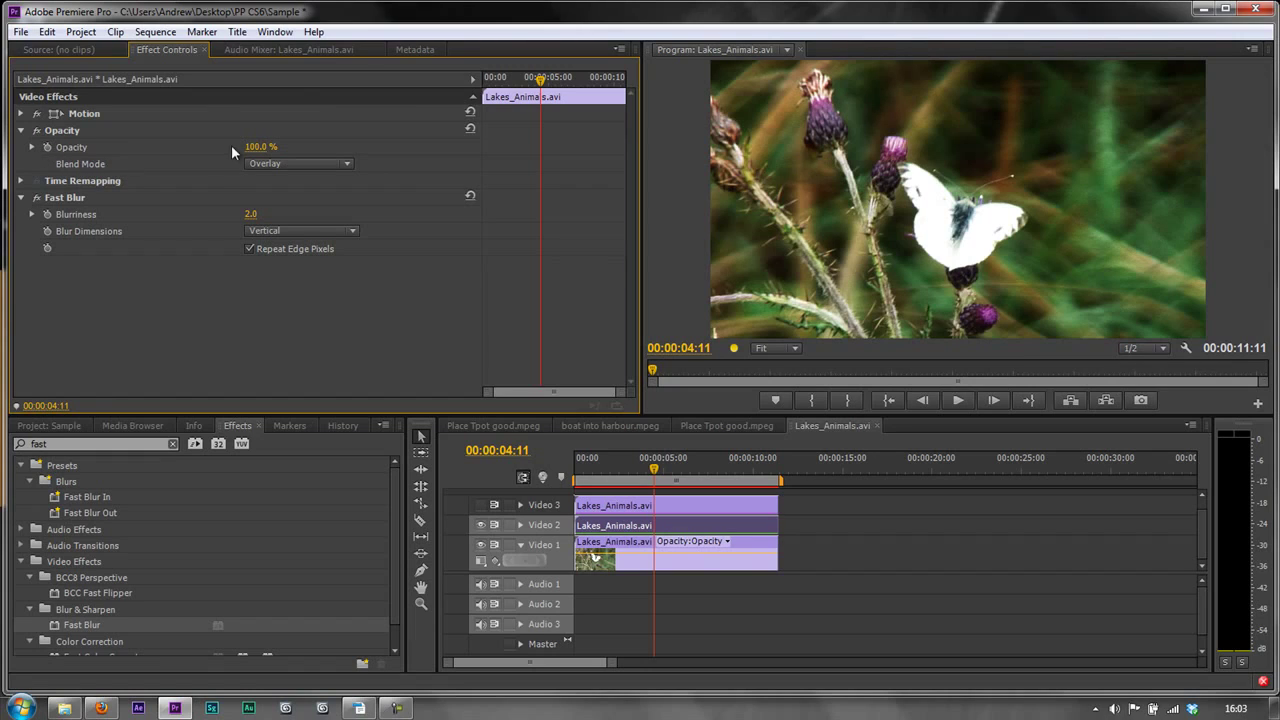
pyautogui.moveTo(261, 148); pyautogui.dragTo(236, 150)
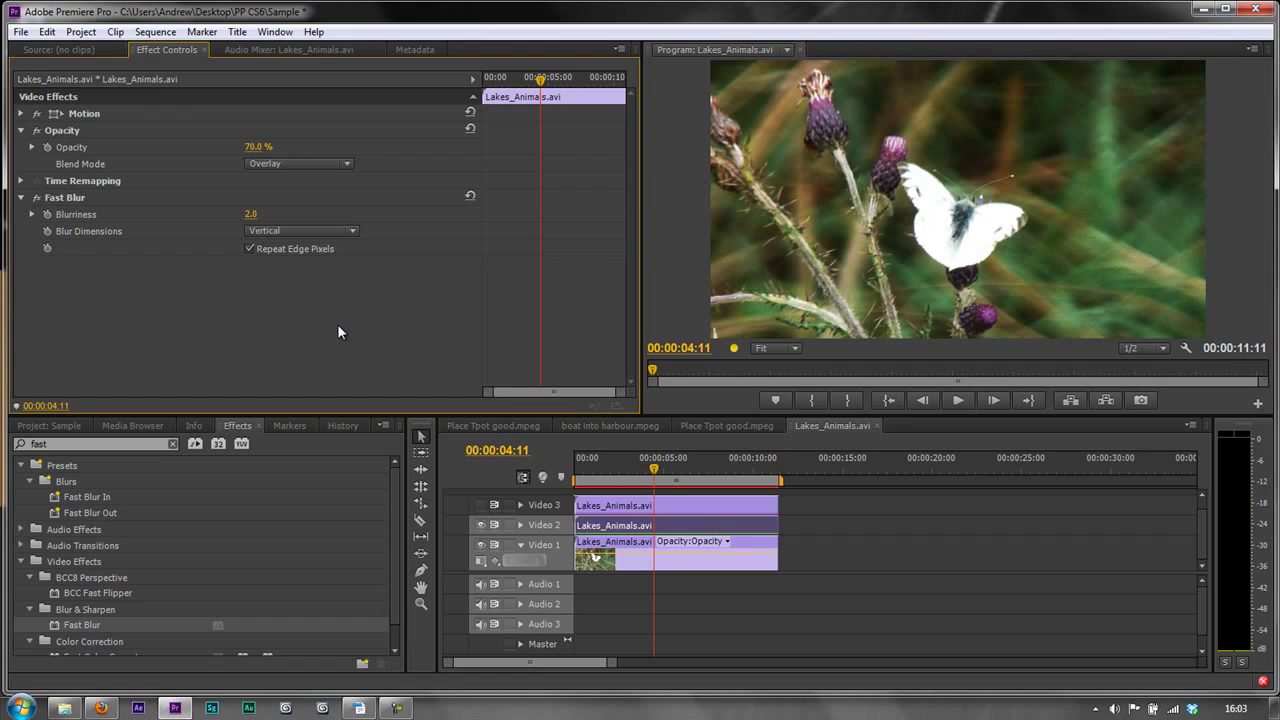
# Step: Toggle Video 2's track output off and on twice to compare the picture with and without it
pyautogui.click(480, 525)
pyautogui.click(480, 526)
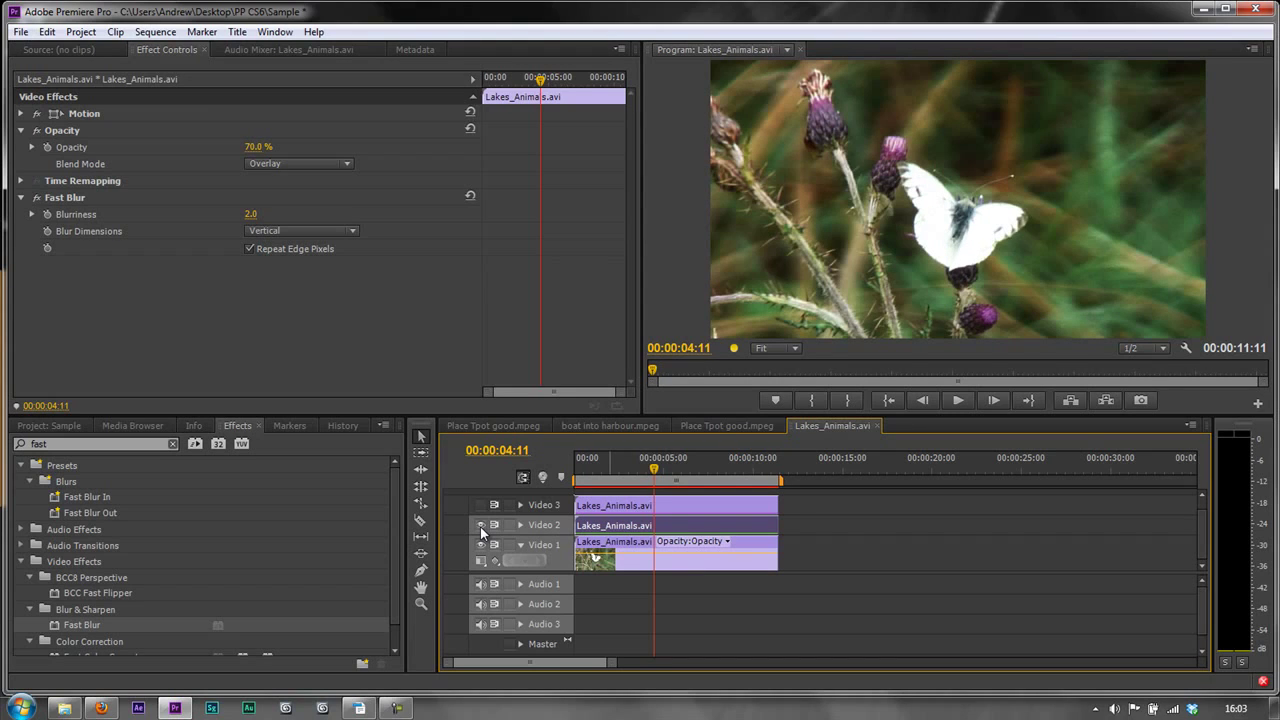
pyautogui.click(480, 526)
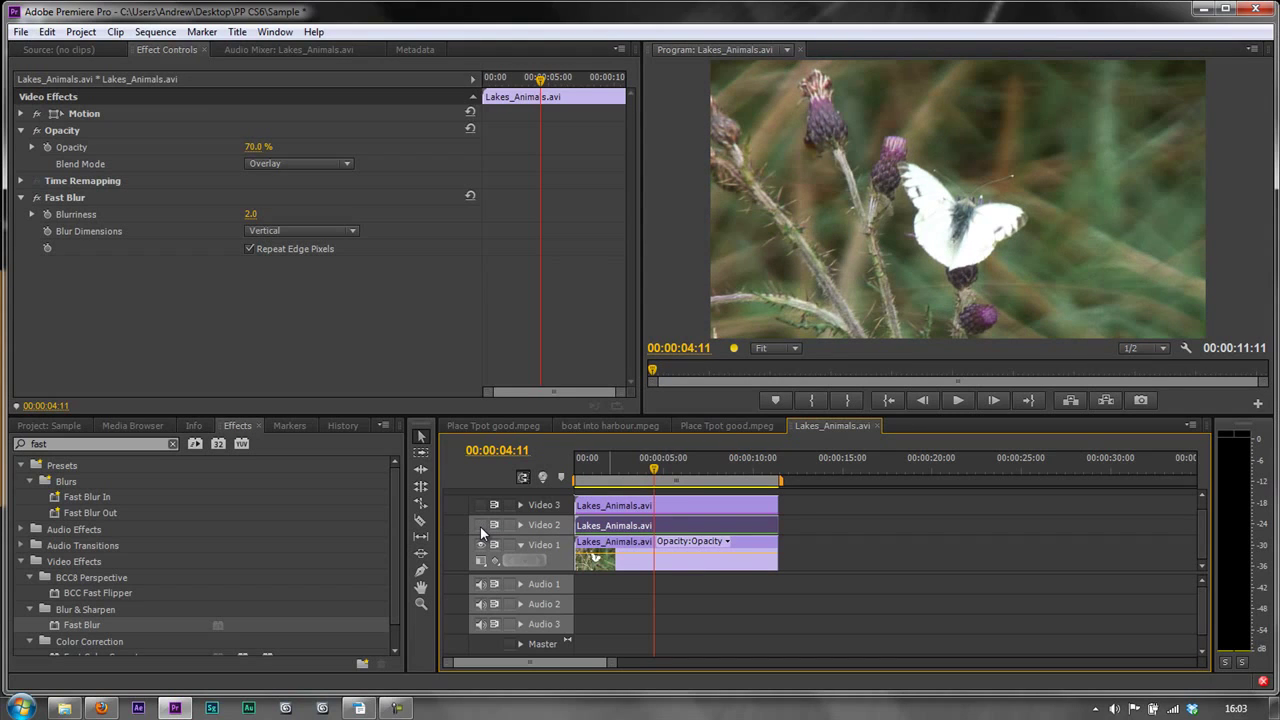
pyautogui.click(480, 526)
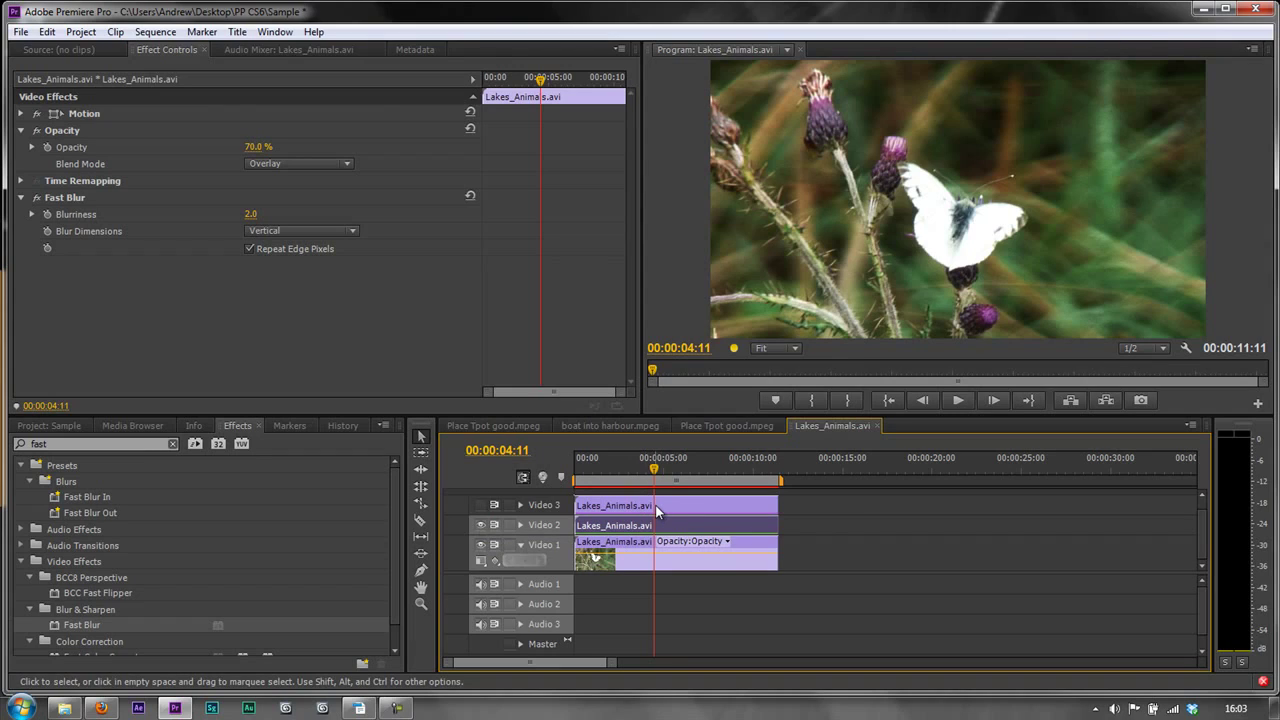
pyautogui.moveTo(655, 504)
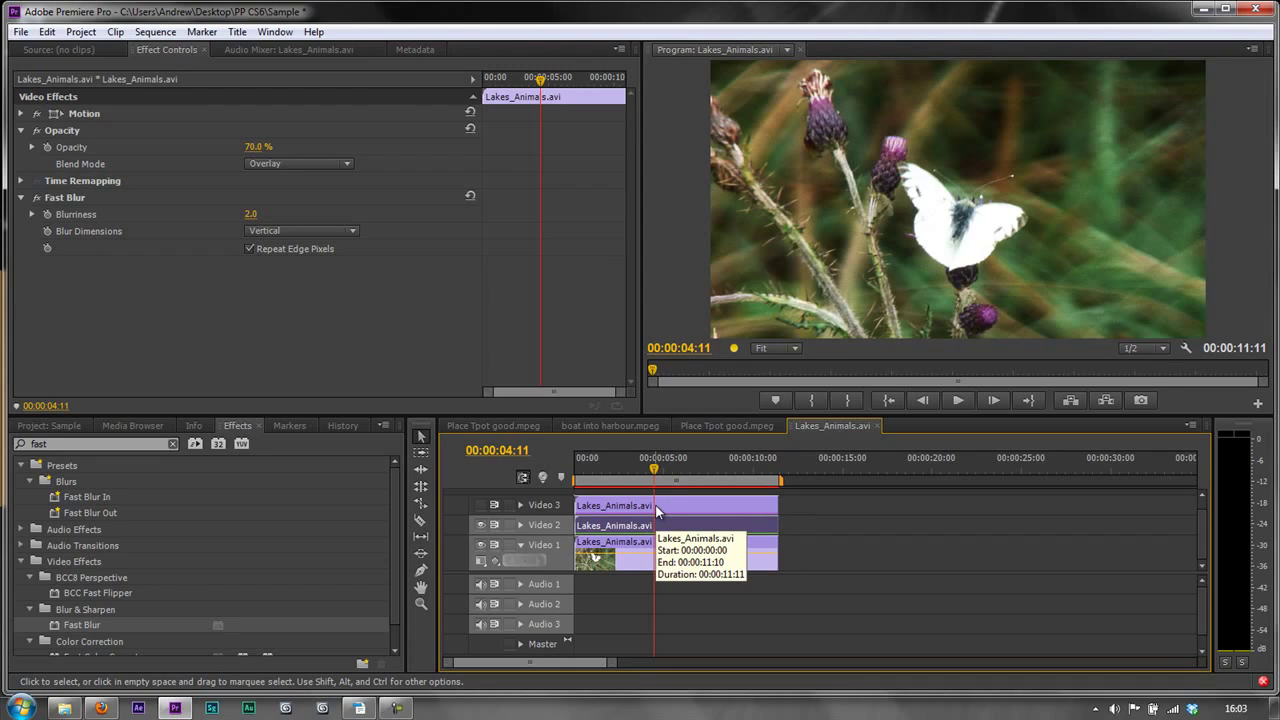
# Step: Show Video 3 again and give its copy a Vertical Fast Blur of 2.0 with Repeat Edge Pixels
pyautogui.click(481, 506)
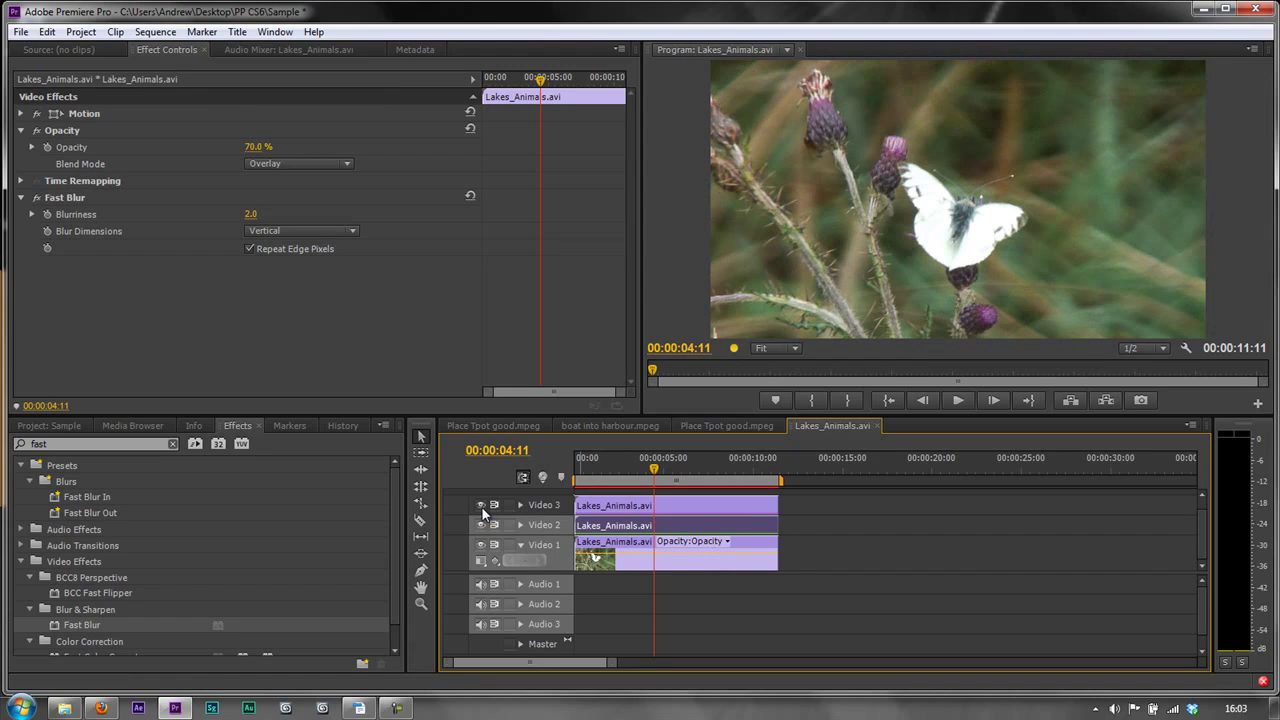
pyautogui.click(636, 505)
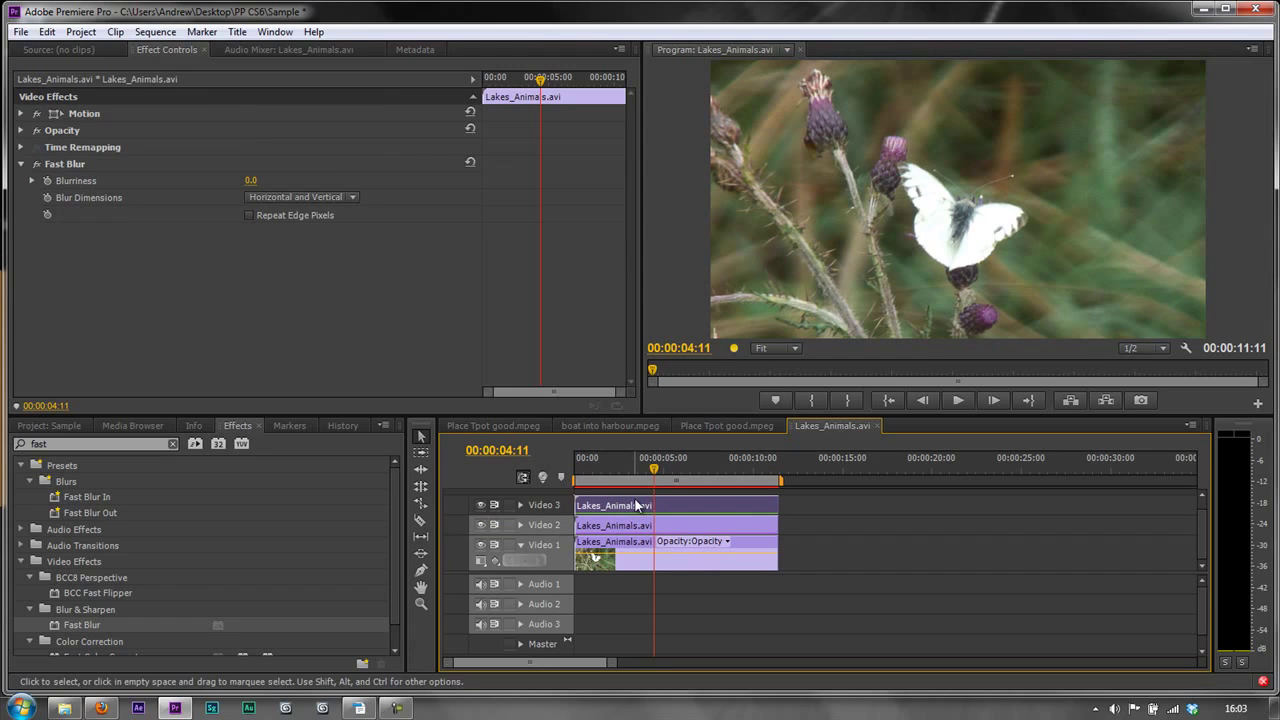
pyautogui.click(248, 215)
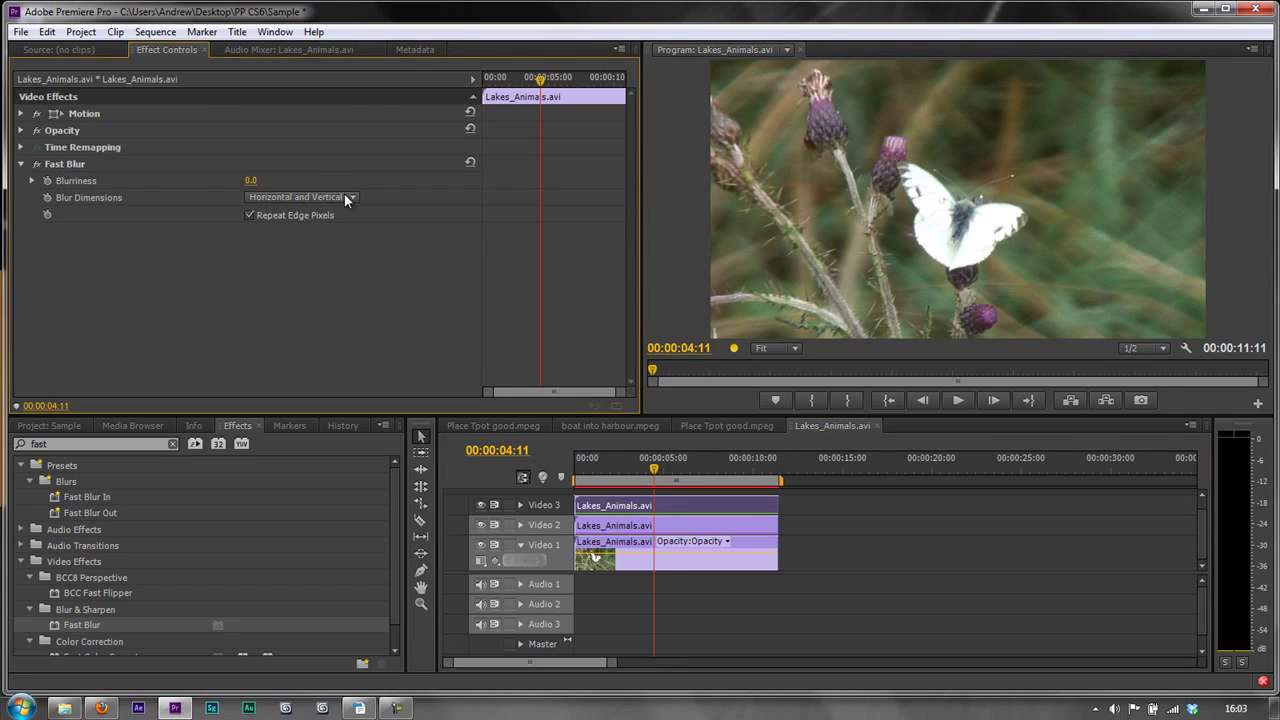
pyautogui.click(344, 198)
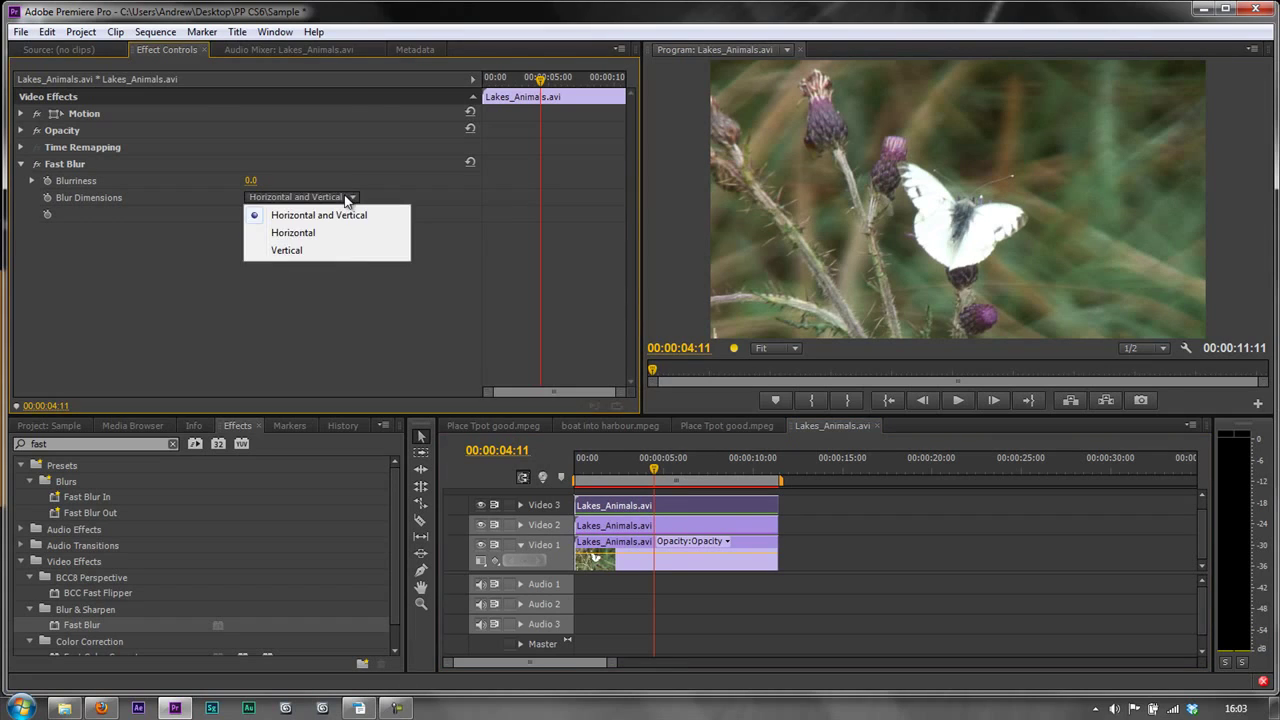
pyautogui.click(298, 251)
pyautogui.click(254, 181)
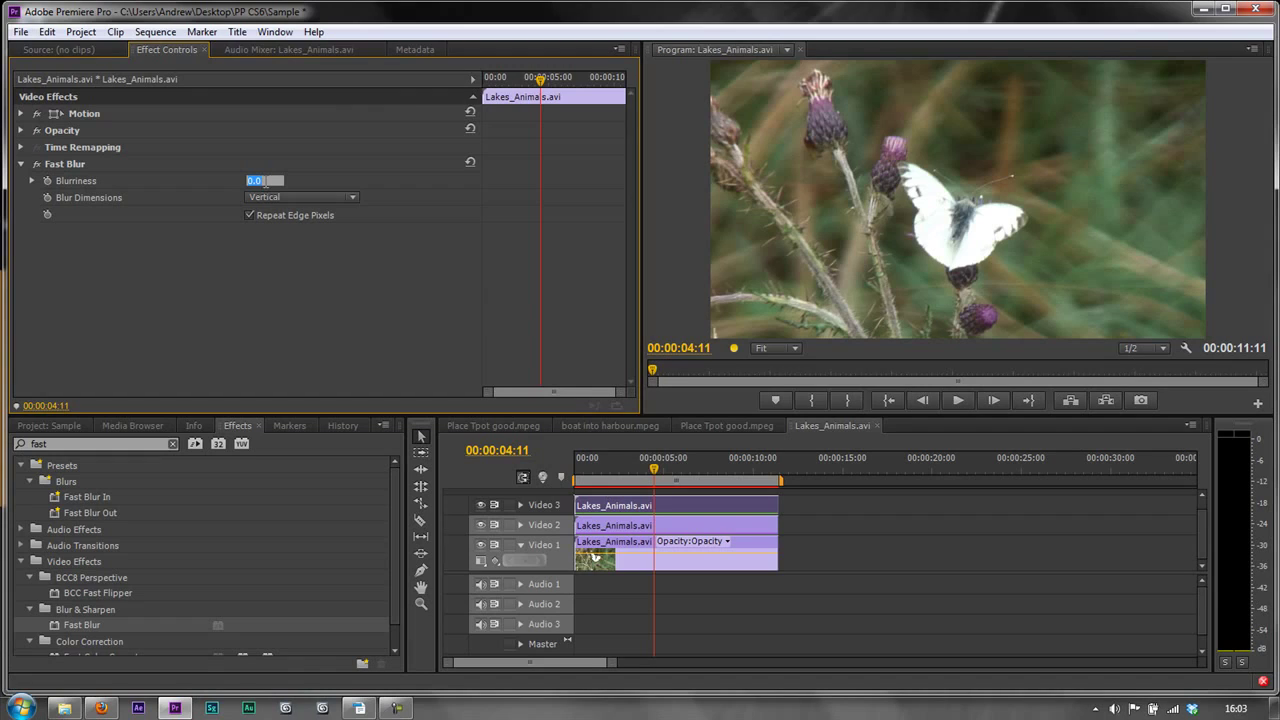
pyautogui.write('2')
pyautogui.press('Return')
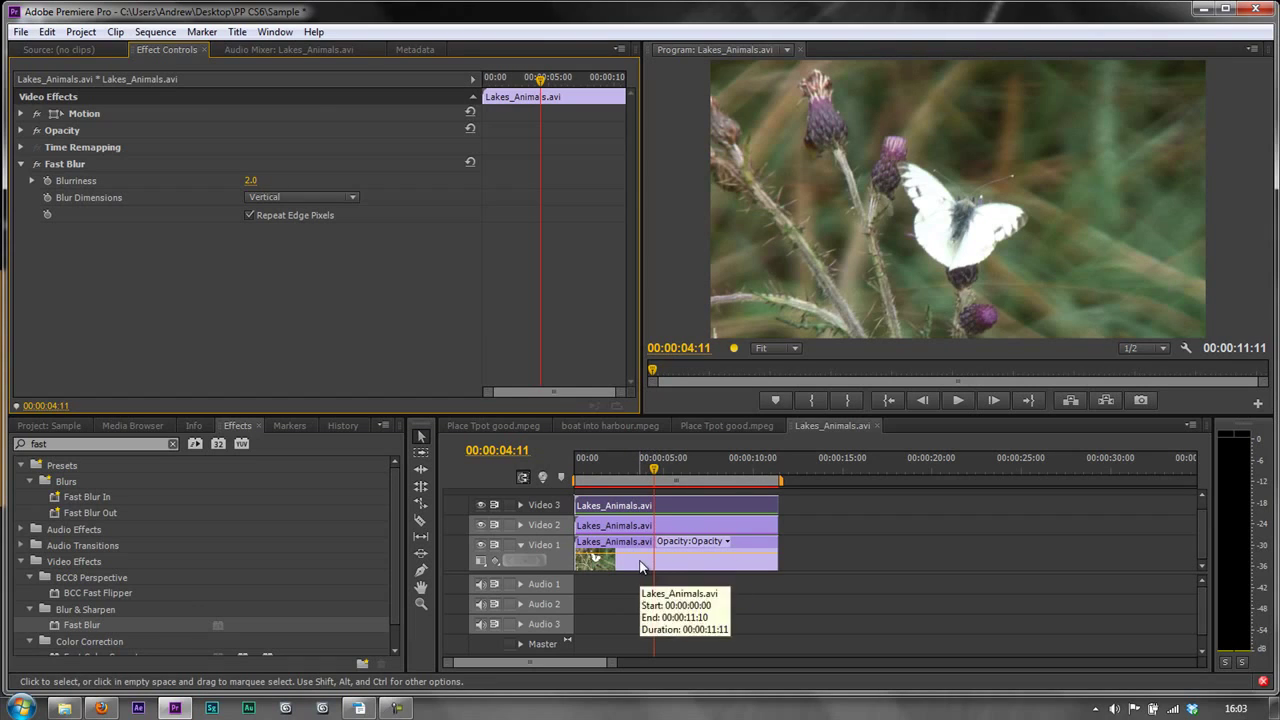
# Step: Set the top Video 3 copy's Opacity to Screen blend mode at 35%
pyautogui.click(21, 131)
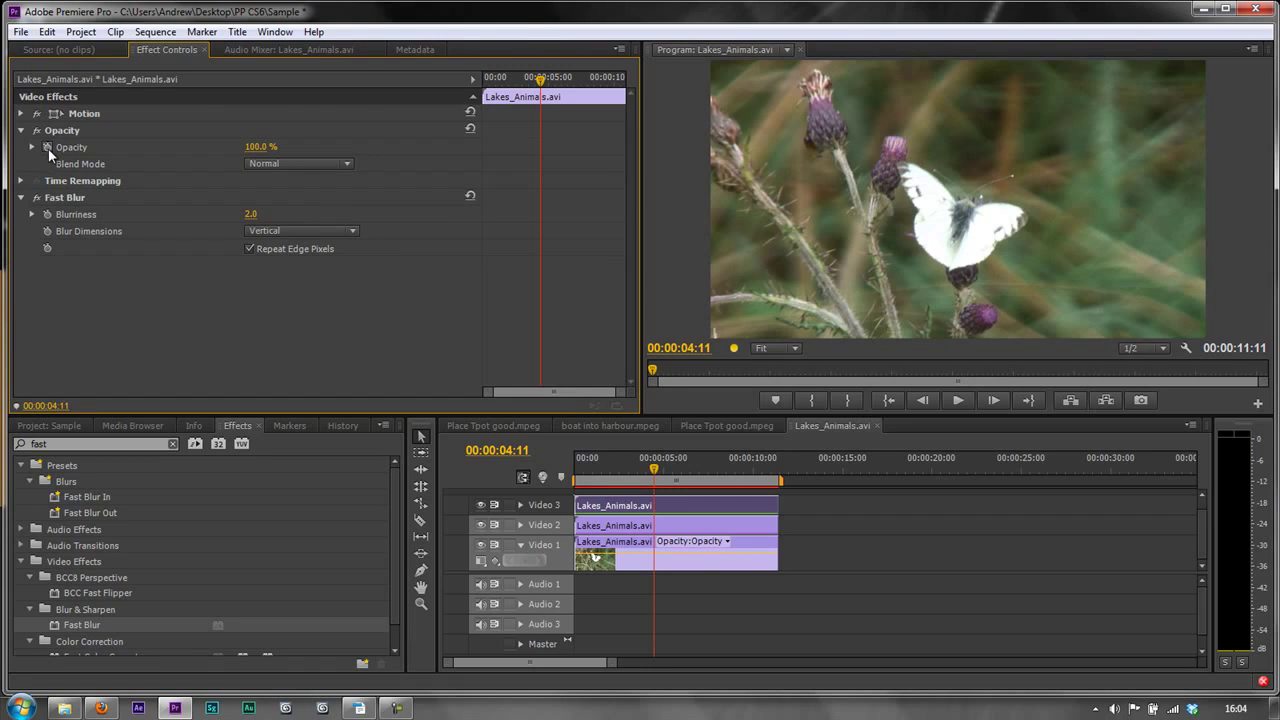
pyautogui.click(344, 166)
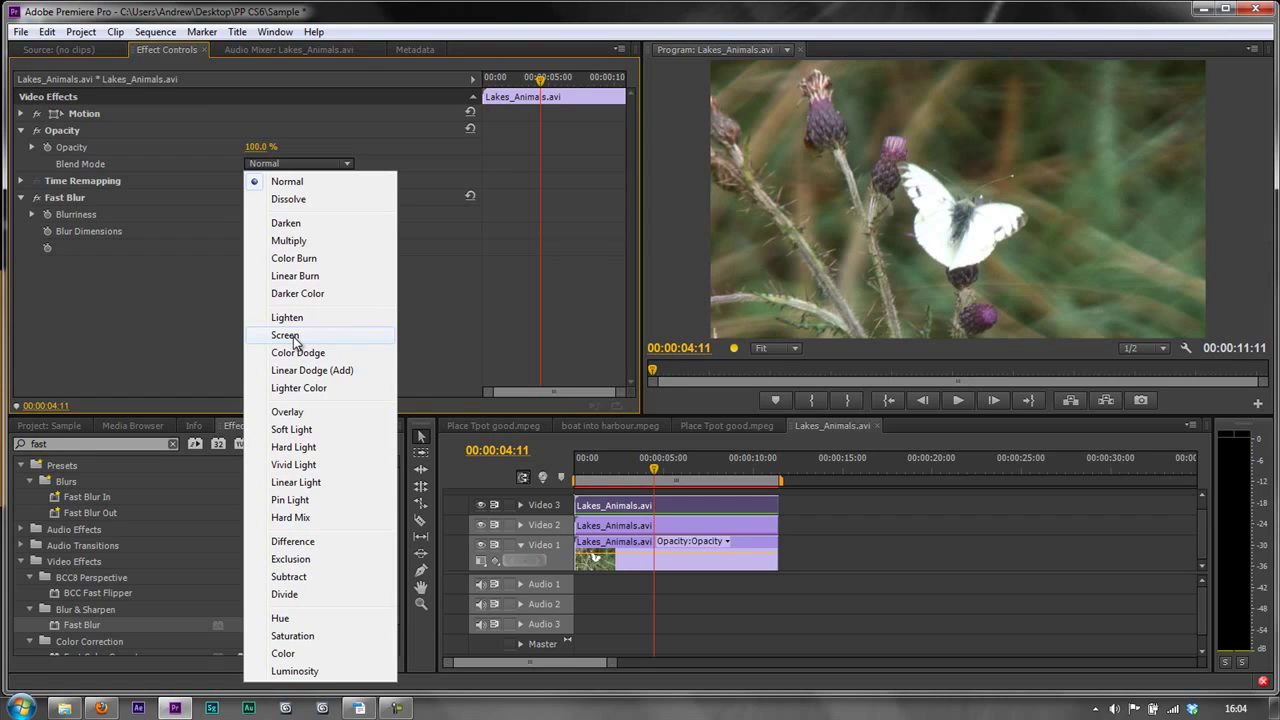
pyautogui.click(294, 338)
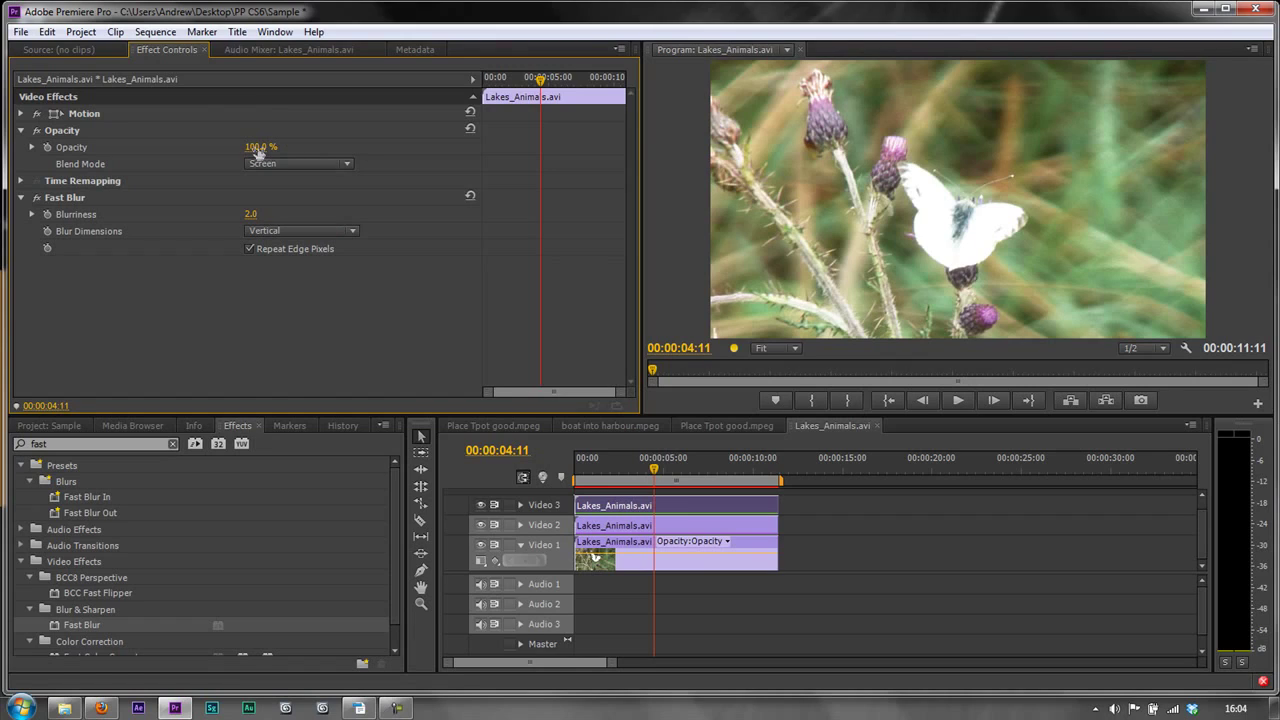
pyautogui.moveTo(257, 149); pyautogui.dragTo(207, 153)
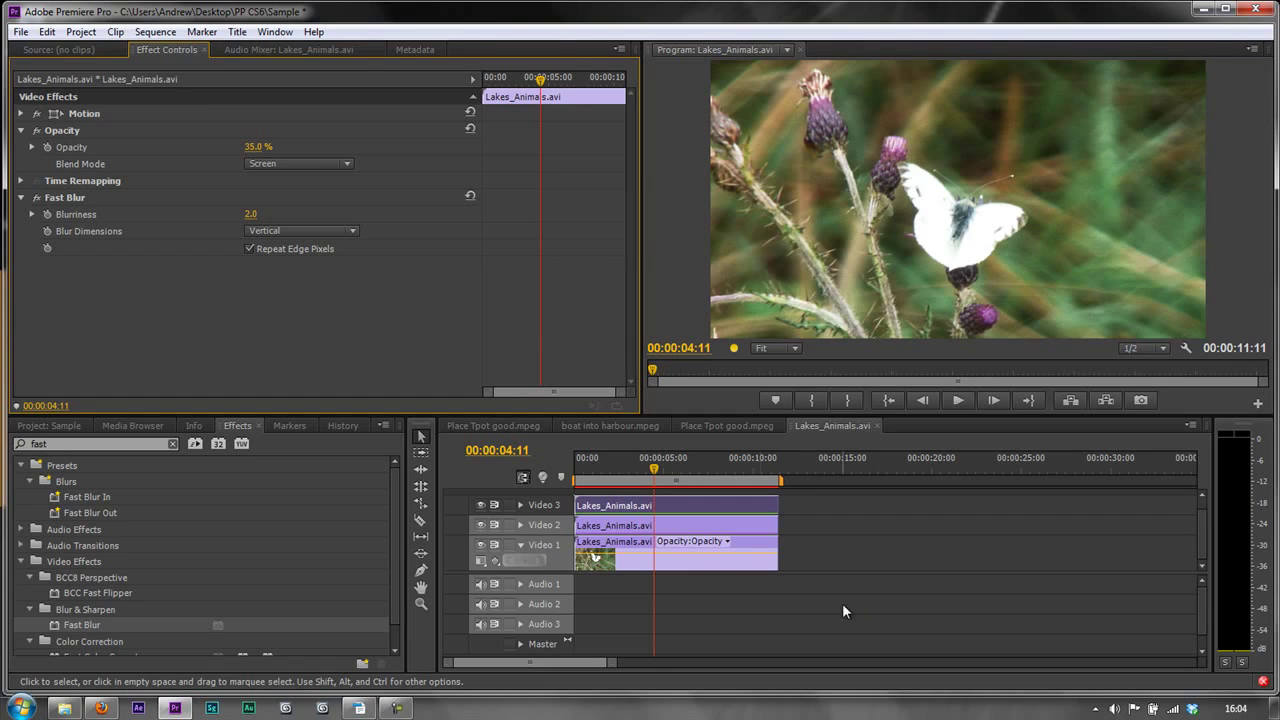
pyautogui.click(481, 507)
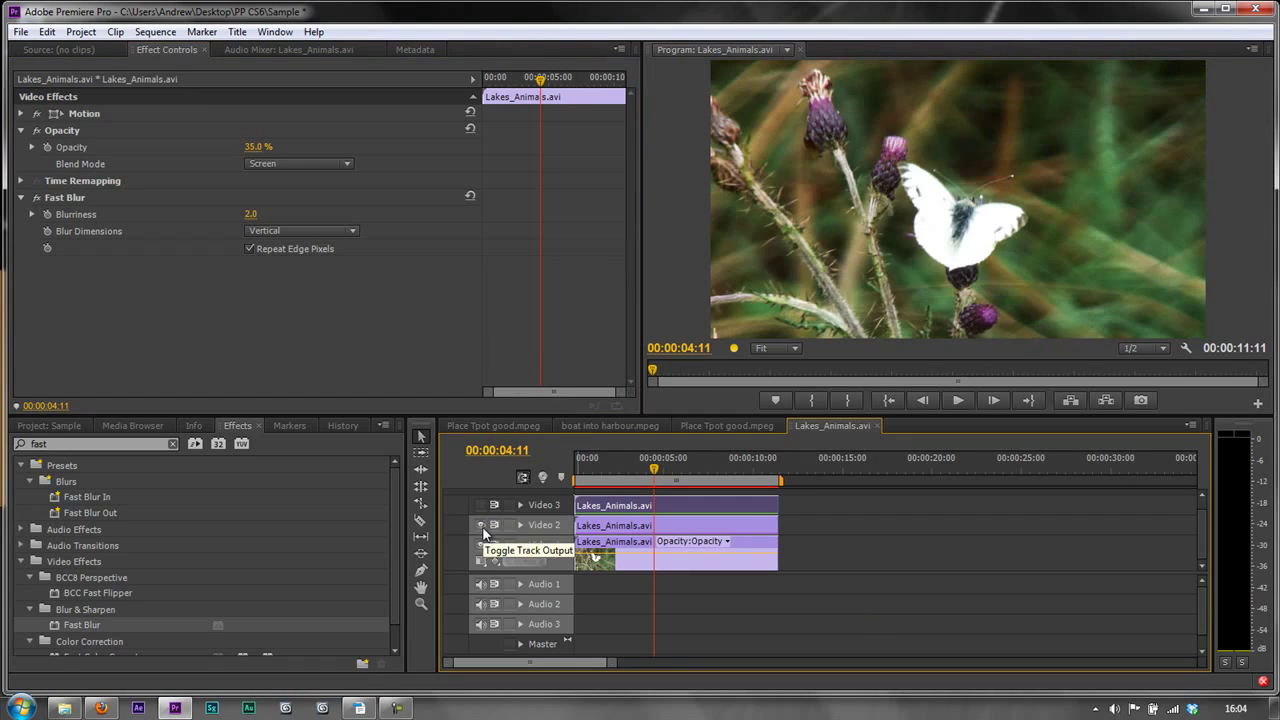
pyautogui.click(481, 526)
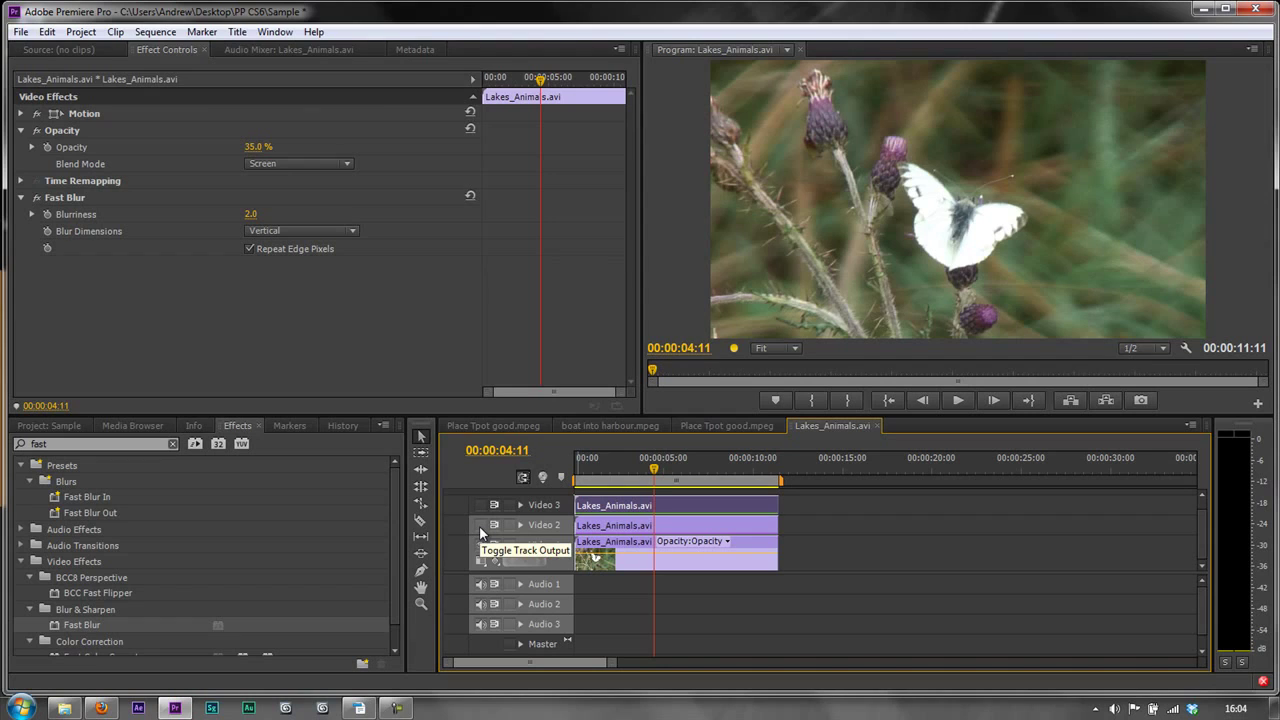
pyautogui.click(480, 525)
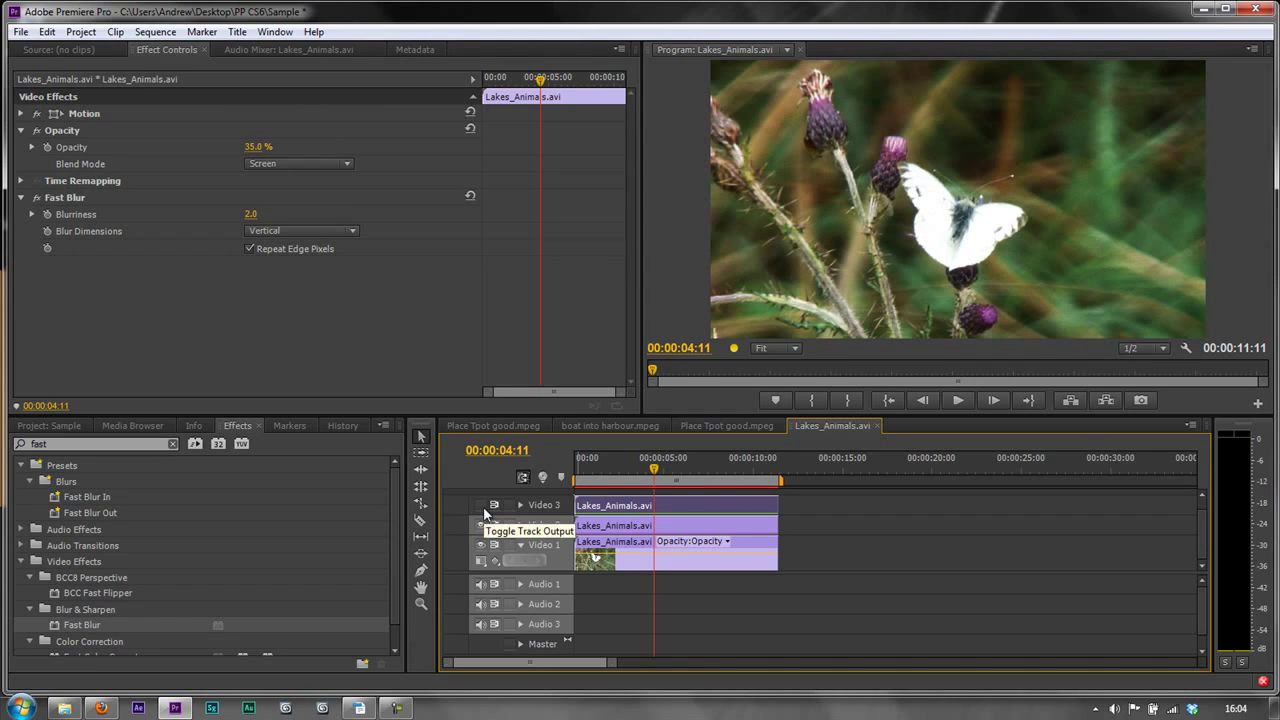
pyautogui.click(482, 512)
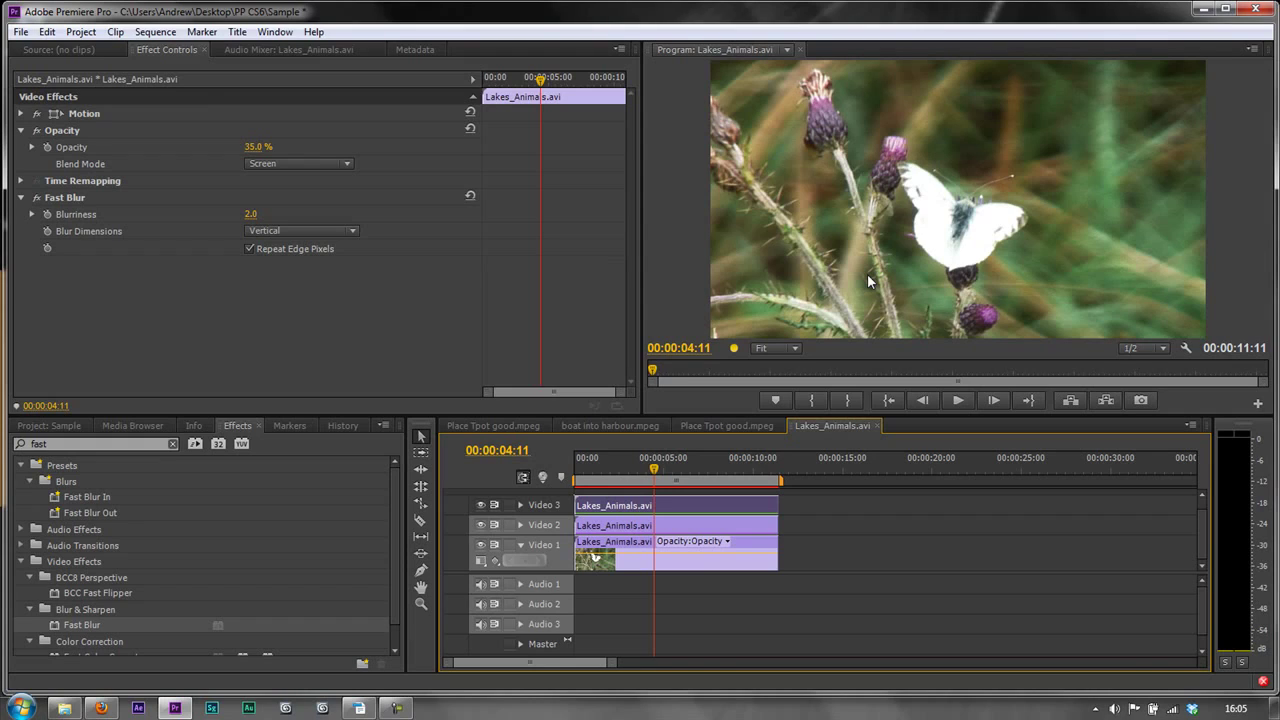
pyautogui.click(479, 506)
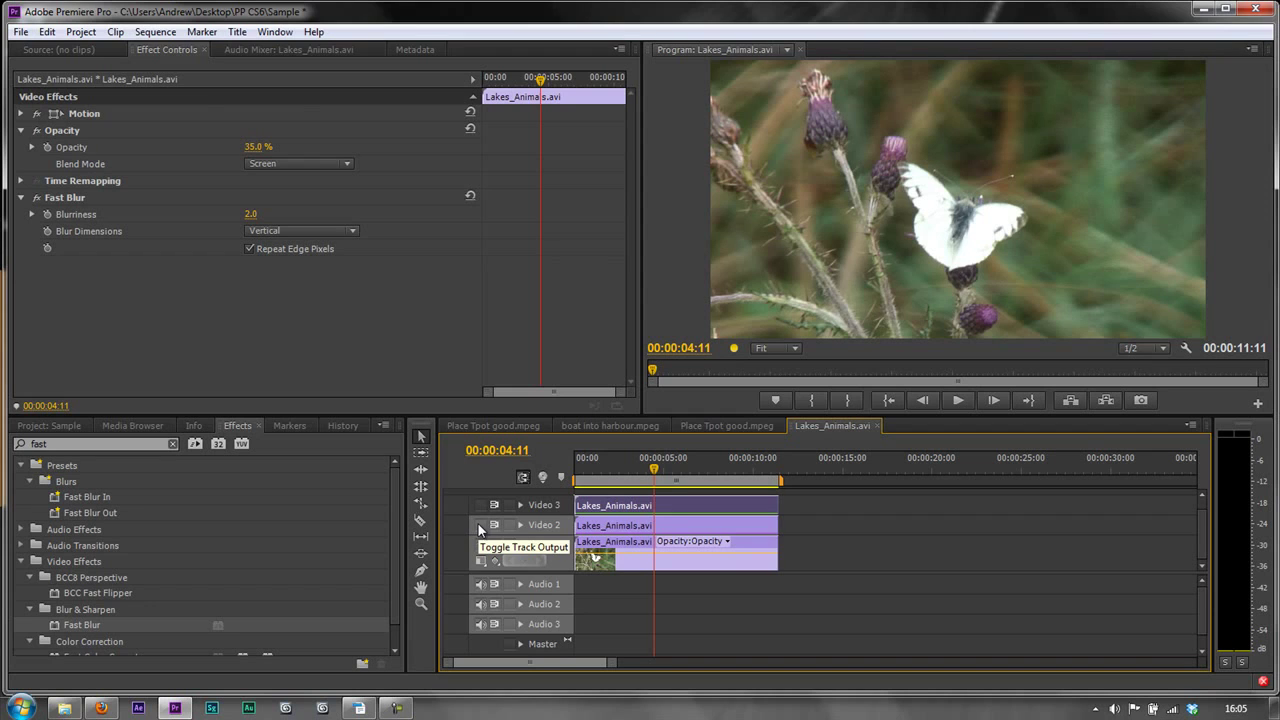
pyautogui.click(478, 524)
pyautogui.click(478, 504)
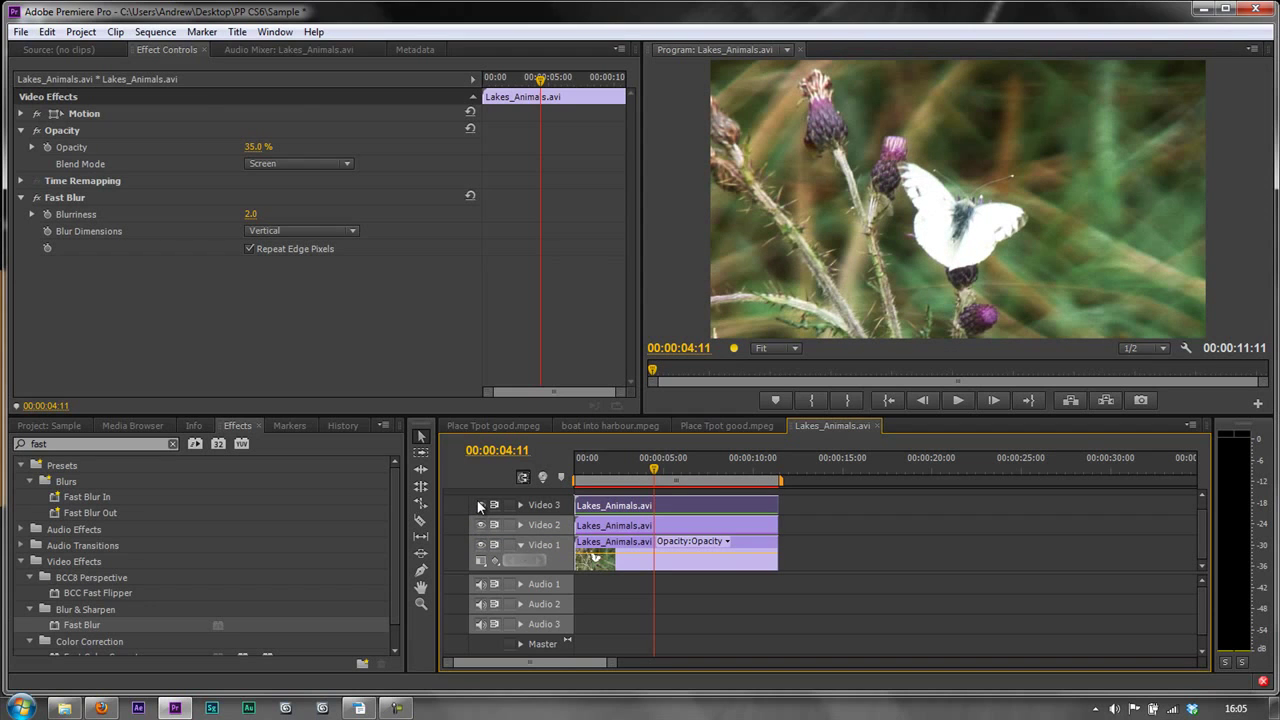